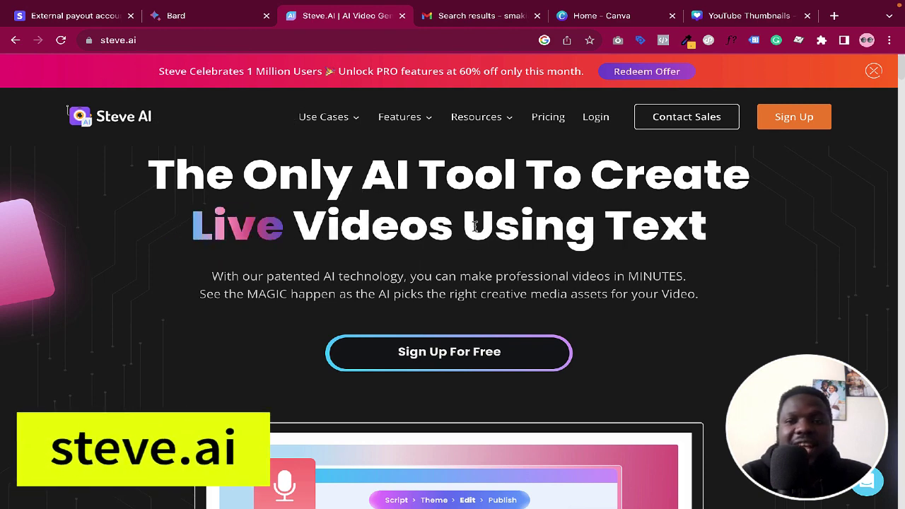
Step: Browse the Steve AI homepage, then go to the Sign Up registration page
{"action": "scroll", "coordinate": [476, 230], "scroll_direction": "down", "scroll_amount": 5}
{"action": "scroll", "coordinate": [475, 230], "scroll_direction": "down", "scroll_amount": 2}
{"action": "scroll", "coordinate": [474, 231], "scroll_direction": "up", "scroll_amount": 1}
{"action": "scroll", "coordinate": [475, 230], "scroll_direction": "down", "scroll_amount": 2}
{"action": "scroll", "coordinate": [475, 230], "scroll_direction": "down", "scroll_amount": 2}
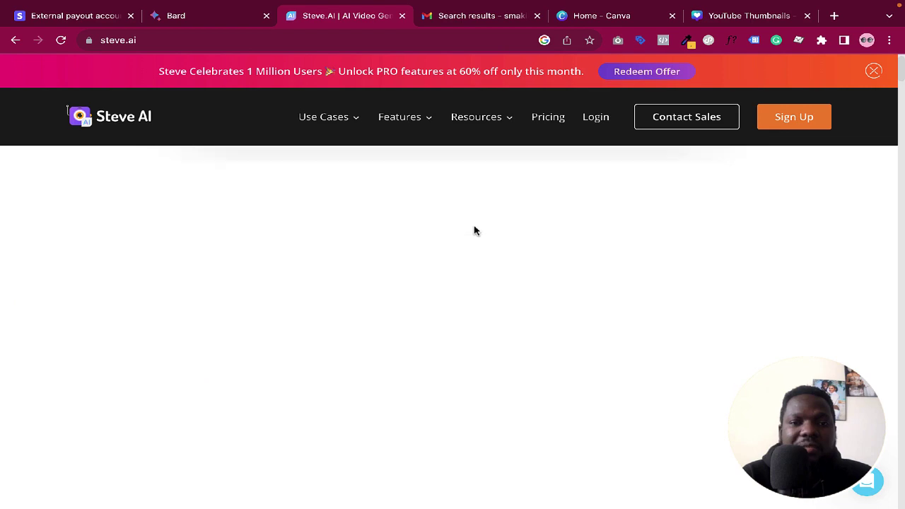
{"action": "scroll", "coordinate": [475, 230], "scroll_direction": "up", "scroll_amount": 10}
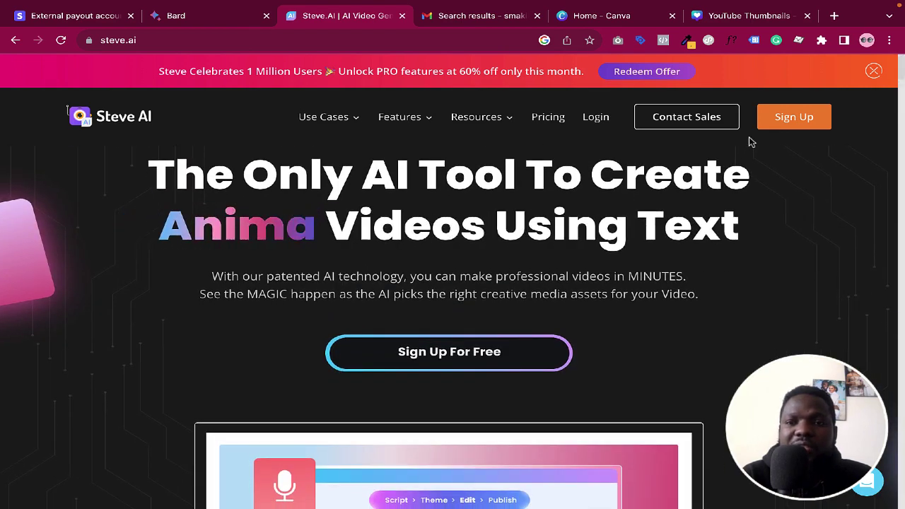
{"action": "left_click", "coordinate": [789, 120]}
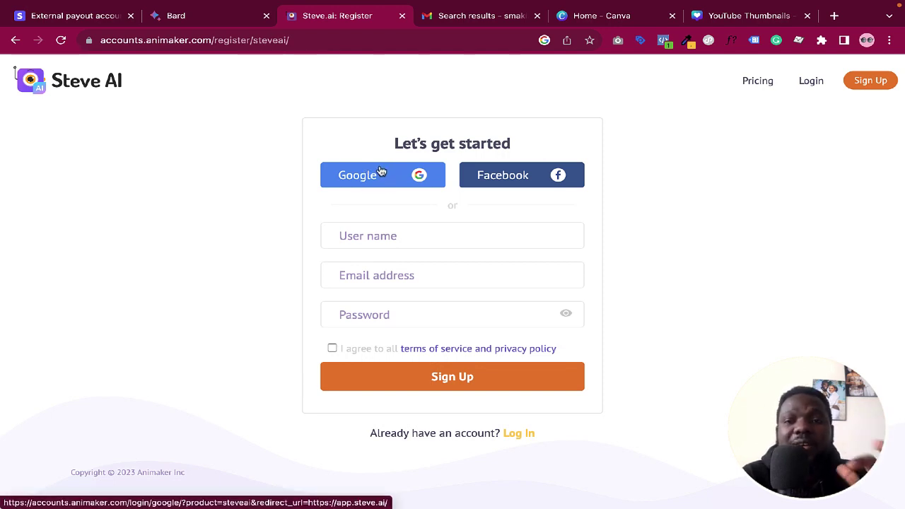
Step: Register with Google, then start a new Text to Animation project from the dashboard
{"action": "left_click", "coordinate": [380, 172]}
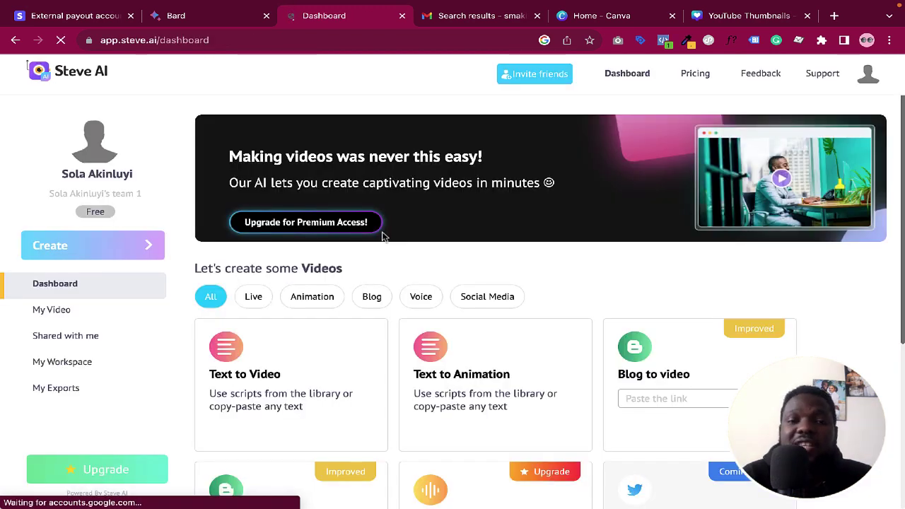
{"action": "scroll", "coordinate": [460, 324], "scroll_direction": "down", "scroll_amount": 1}
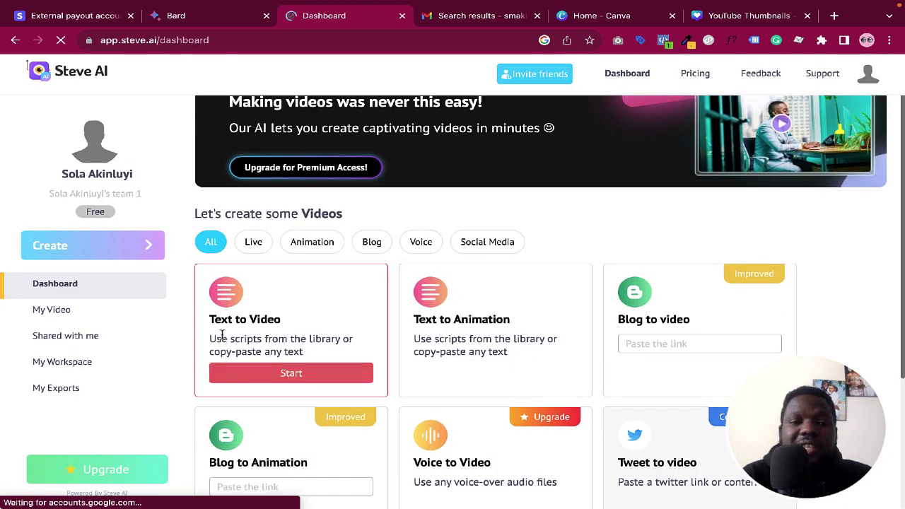
{"action": "scroll", "coordinate": [444, 332], "scroll_direction": "down", "scroll_amount": 2}
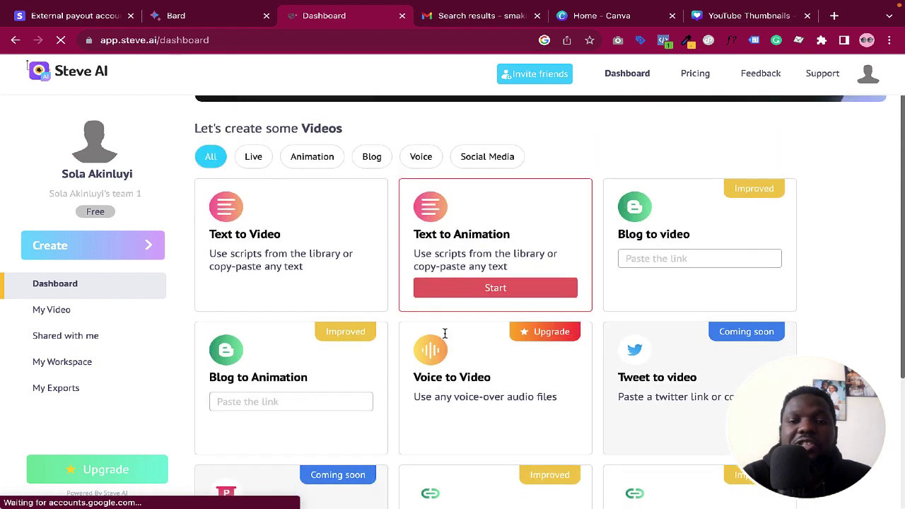
{"action": "scroll", "coordinate": [368, 352], "scroll_direction": "down", "scroll_amount": 2}
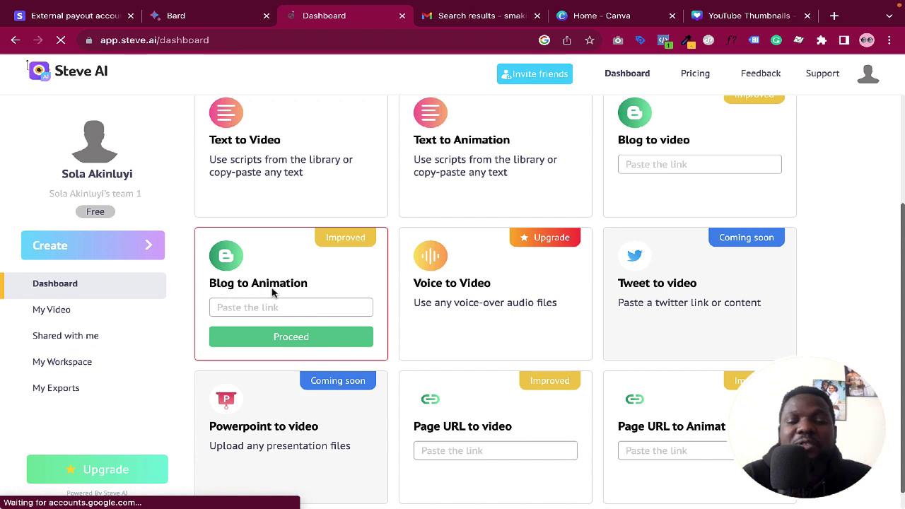
{"action": "scroll", "coordinate": [555, 258], "scroll_direction": "up", "scroll_amount": 3}
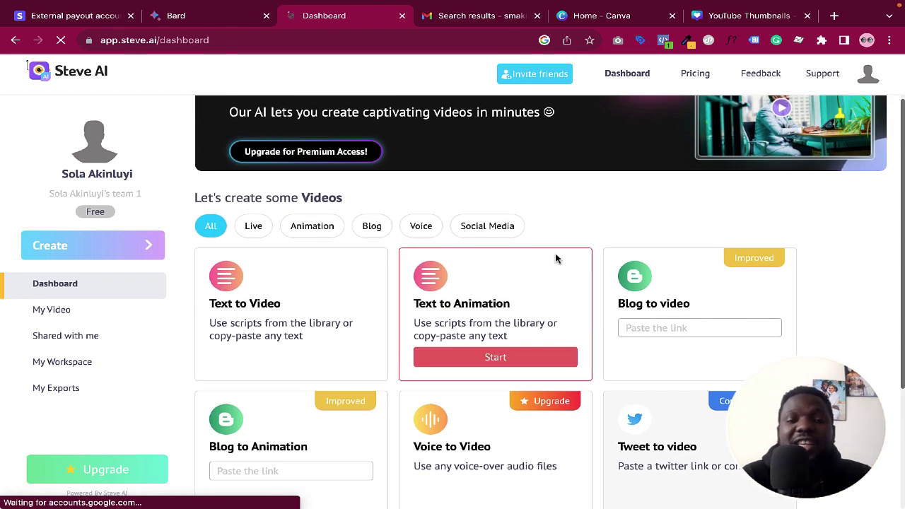
{"action": "left_click", "coordinate": [492, 358]}
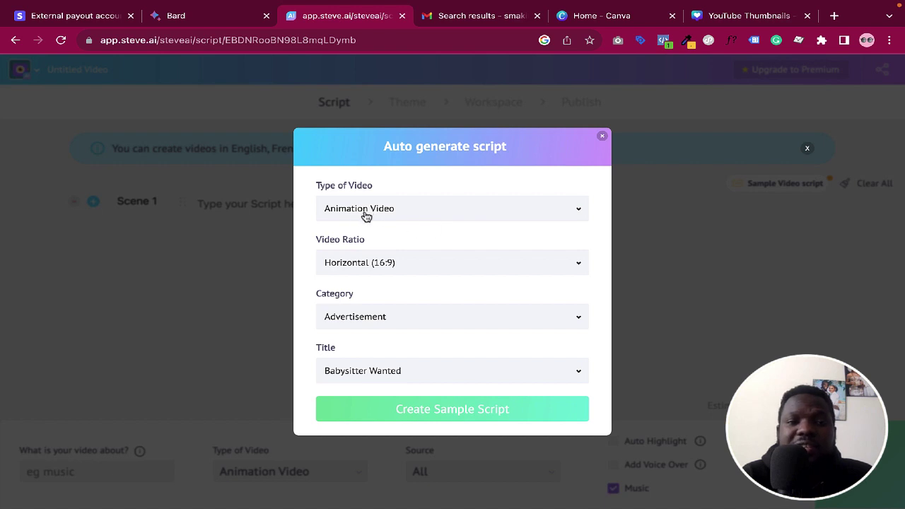
Step: Keep Animation Video as the video type and dismiss the Auto generate script dialog
{"action": "left_click", "coordinate": [397, 217]}
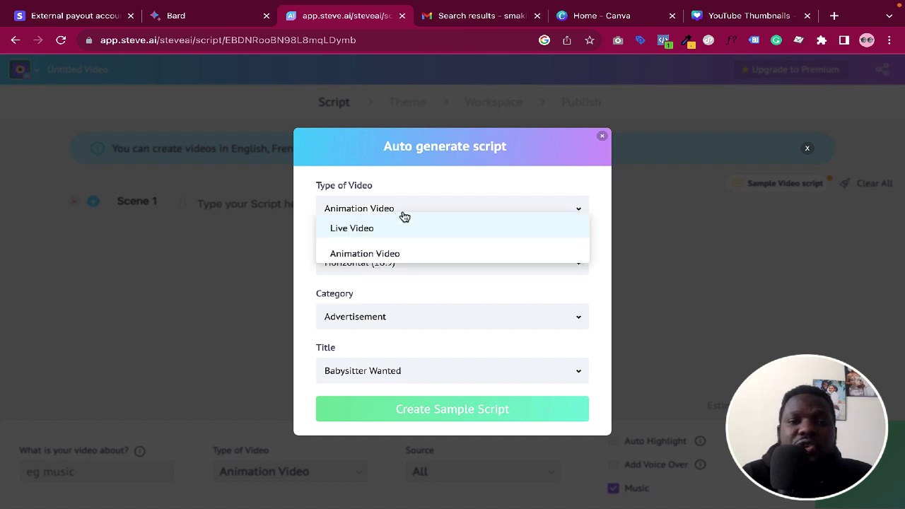
{"action": "left_click", "coordinate": [440, 181]}
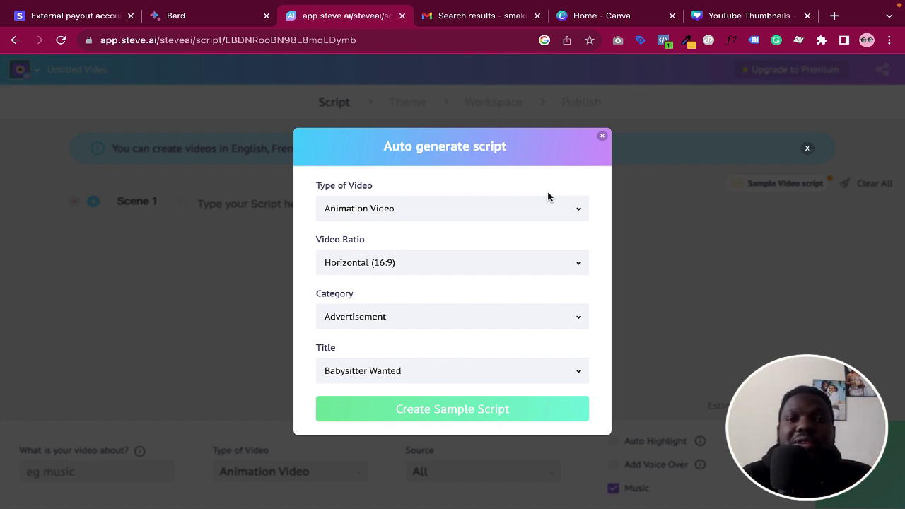
{"action": "left_click", "coordinate": [602, 138]}
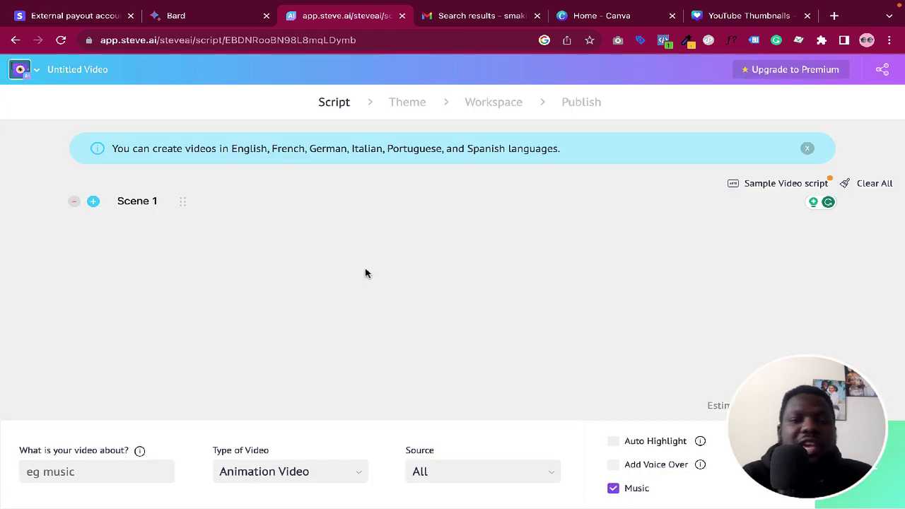
Step: Enter 'explainer video' as the topic and enable Auto Highlight and Add Voice Over
{"action": "left_click", "coordinate": [86, 475]}
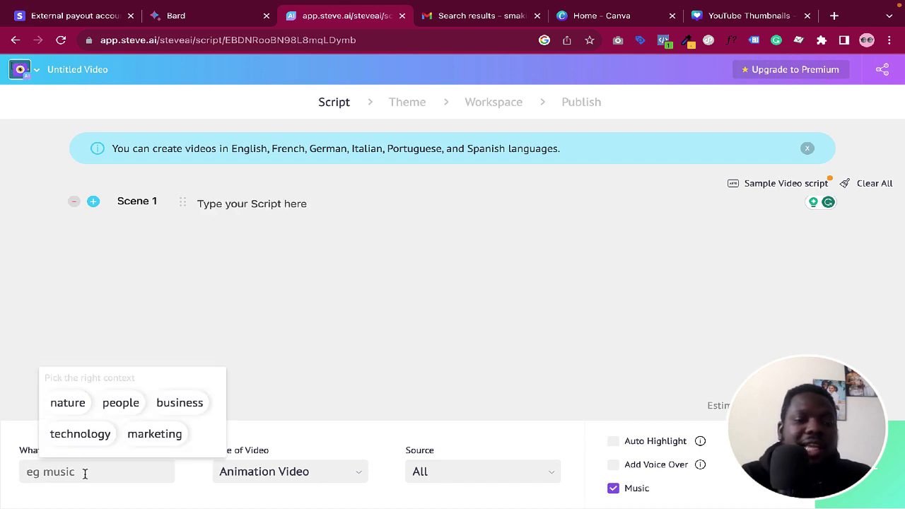
{"action": "type", "text": "explainer video"}
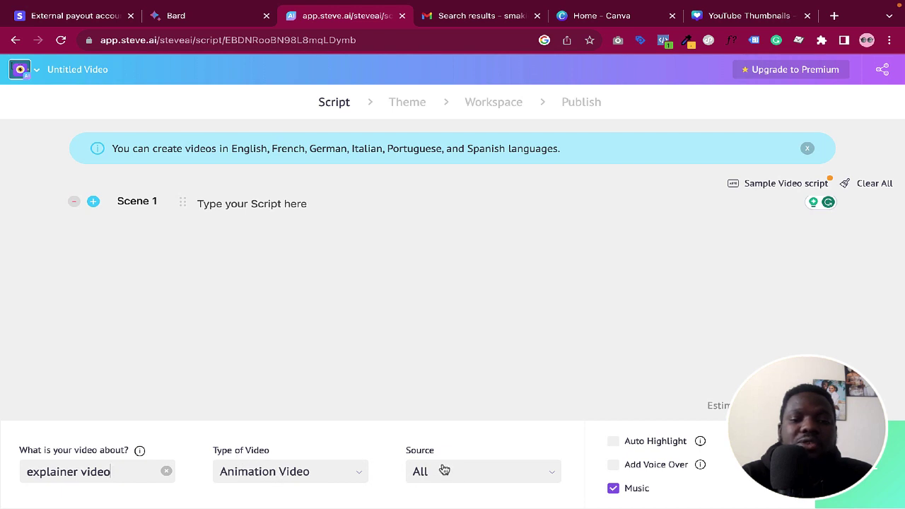
{"action": "left_click", "coordinate": [613, 444]}
{"action": "mouse_move", "coordinate": [700, 449]}
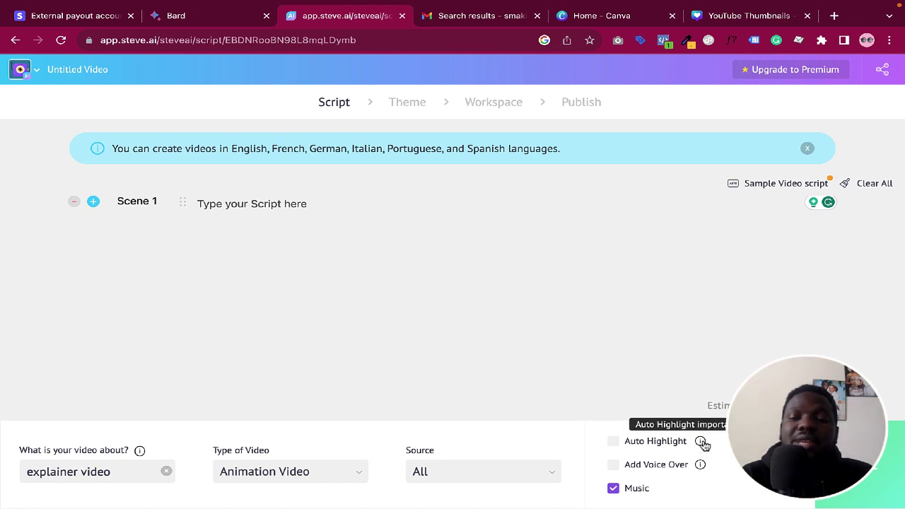
{"action": "mouse_move", "coordinate": [701, 468]}
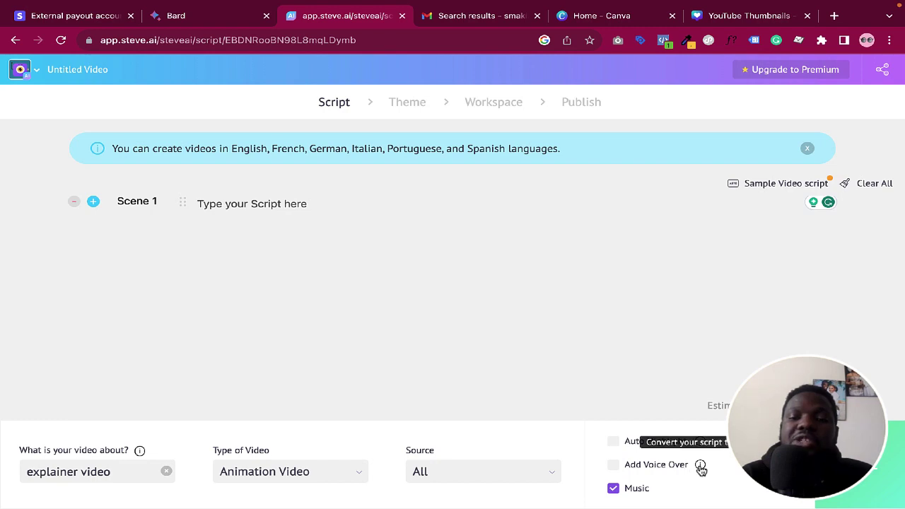
{"action": "left_click", "coordinate": [613, 444]}
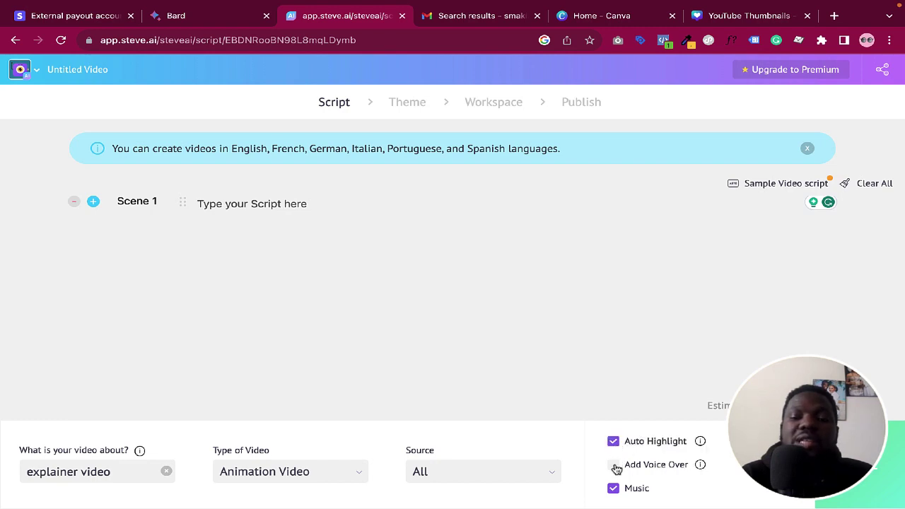
{"action": "left_click", "coordinate": [613, 466]}
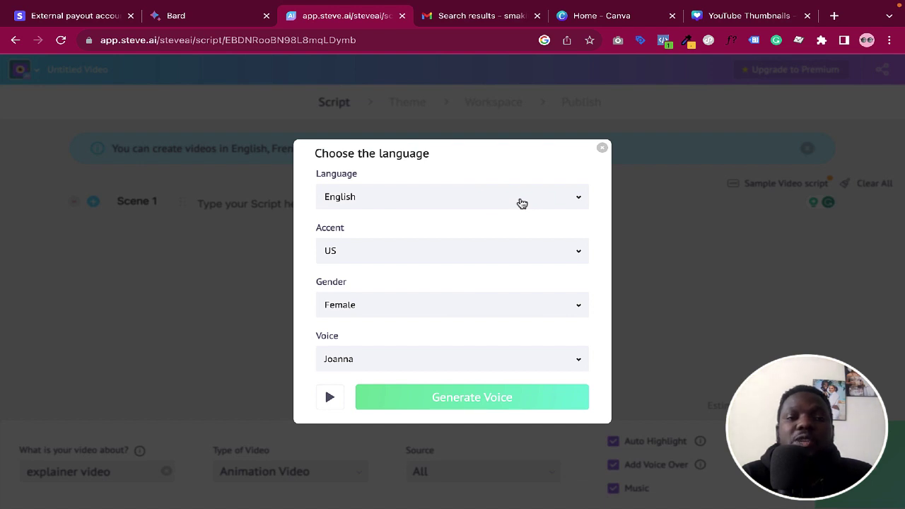
Step: Choose the British accent, Male gender and voice Arthur, then focus the Scene 1 script
{"action": "left_click", "coordinate": [460, 257]}
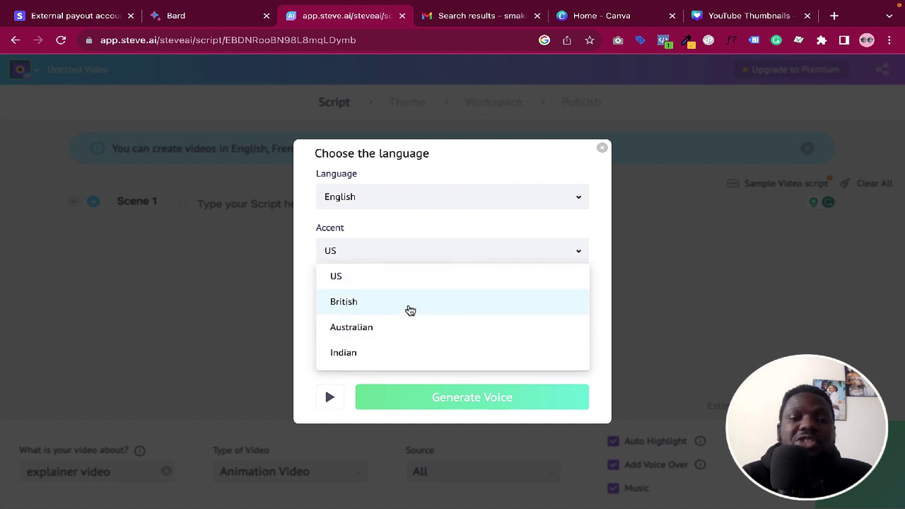
{"action": "left_click", "coordinate": [410, 312]}
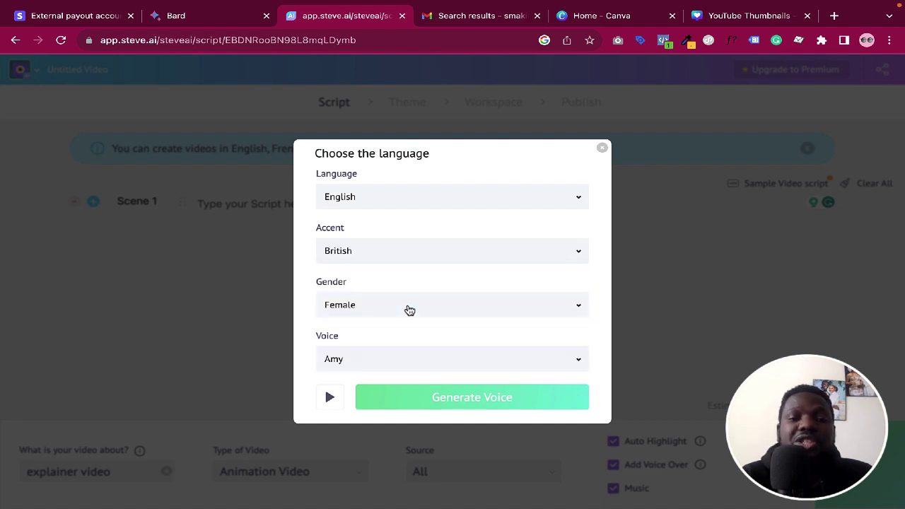
{"action": "left_click", "coordinate": [539, 315]}
{"action": "left_click", "coordinate": [389, 365]}
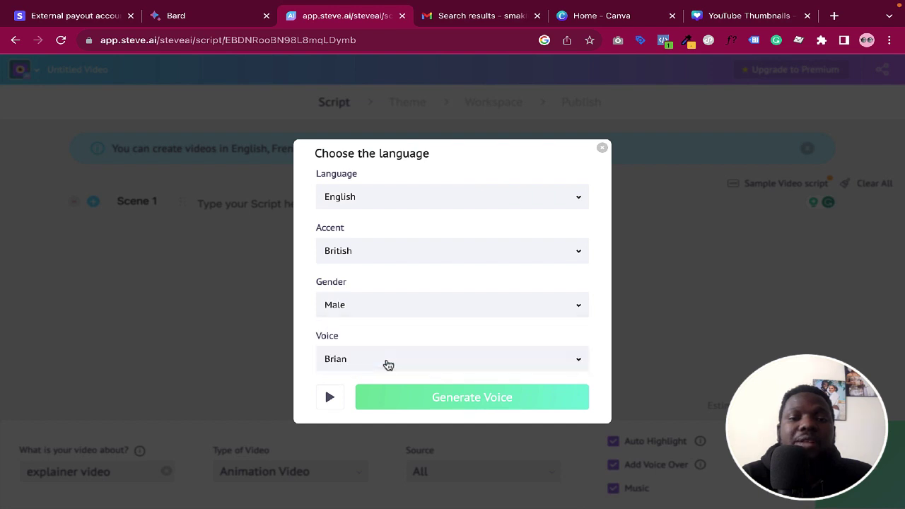
{"action": "left_click", "coordinate": [409, 364]}
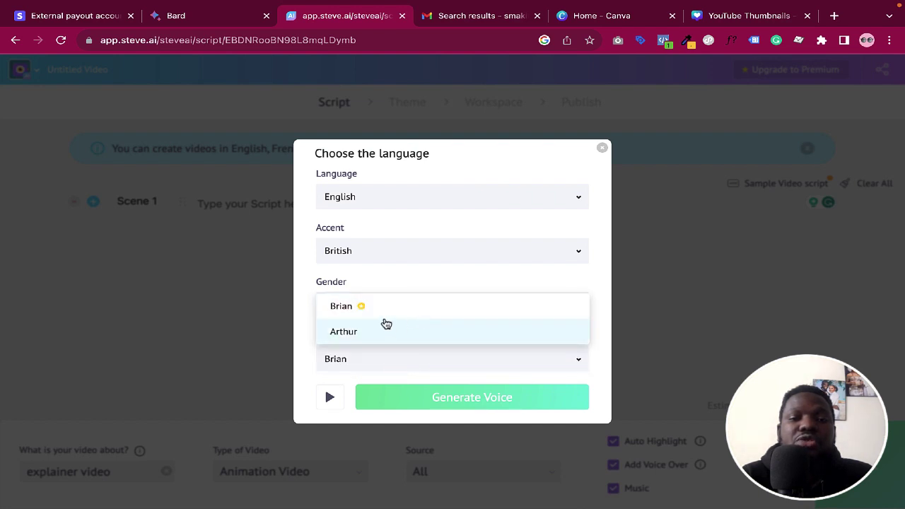
{"action": "left_click", "coordinate": [397, 332]}
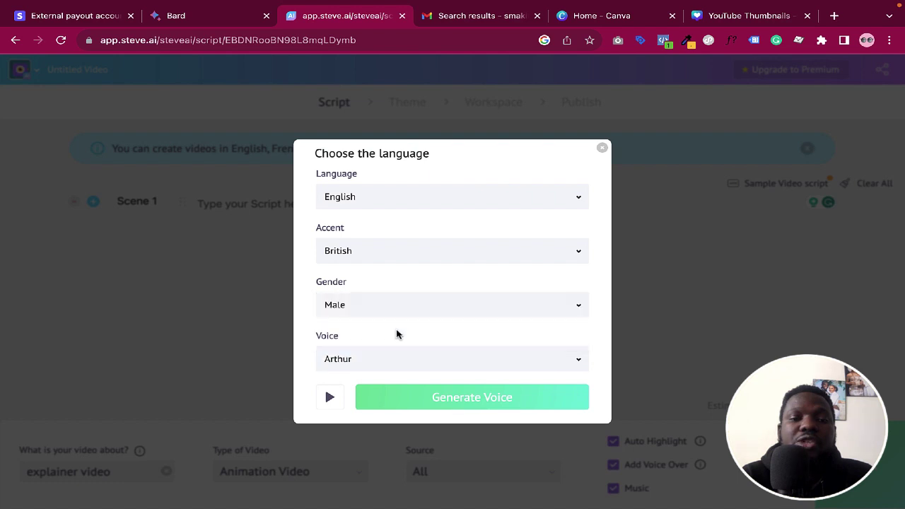
{"action": "left_click", "coordinate": [396, 371]}
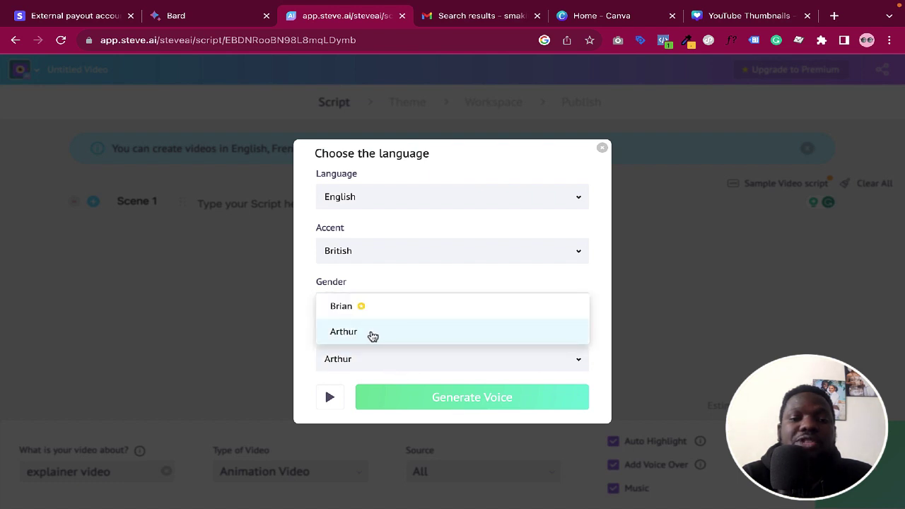
{"action": "left_click", "coordinate": [380, 336]}
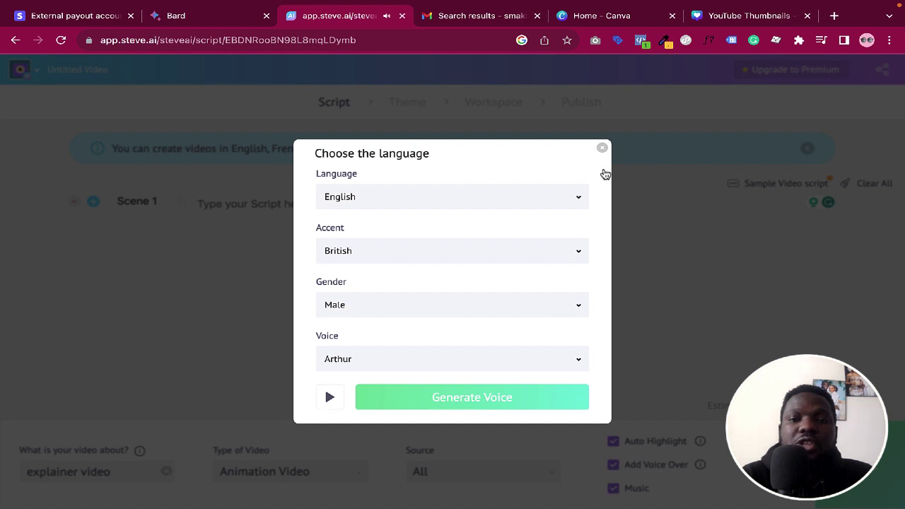
{"action": "key", "text": "Escape"}
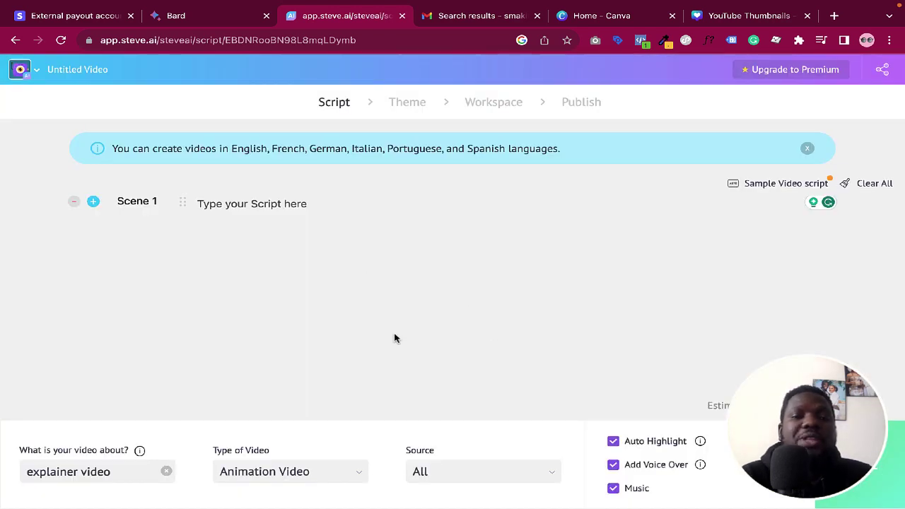
{"action": "left_click", "coordinate": [219, 210]}
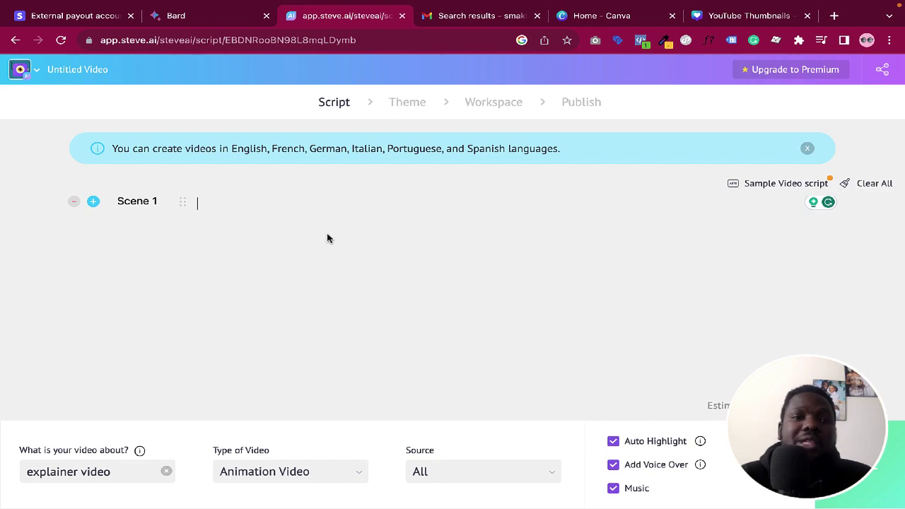
Step: Switch to the Bard tab and clear the stray selections on the prompt
{"action": "left_click", "coordinate": [203, 21]}
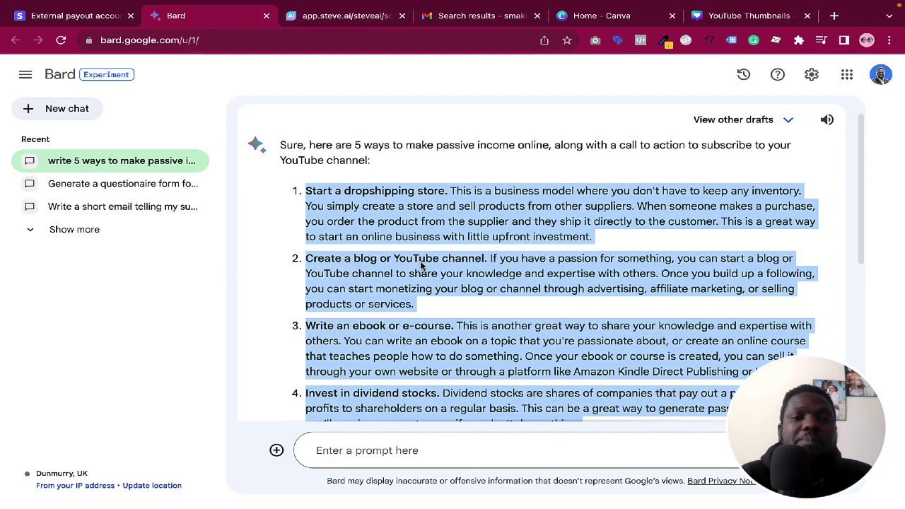
{"action": "left_click", "coordinate": [428, 220]}
{"action": "scroll", "coordinate": [346, 186], "scroll_direction": "down", "scroll_amount": 1}
{"action": "scroll", "coordinate": [347, 182], "scroll_direction": "up", "scroll_amount": 2}
{"action": "left_click_drag", "start_coordinate": [281, 117], "coordinate": [538, 114]}
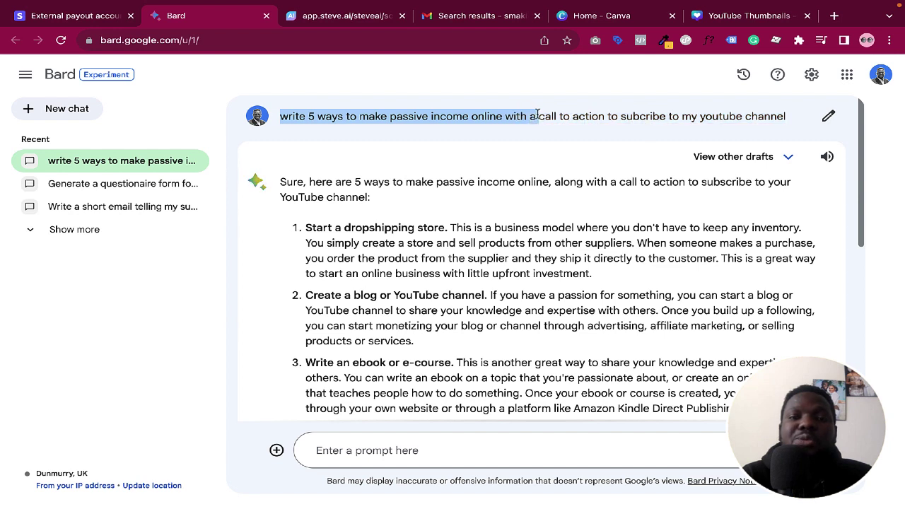
{"action": "left_click", "coordinate": [482, 142]}
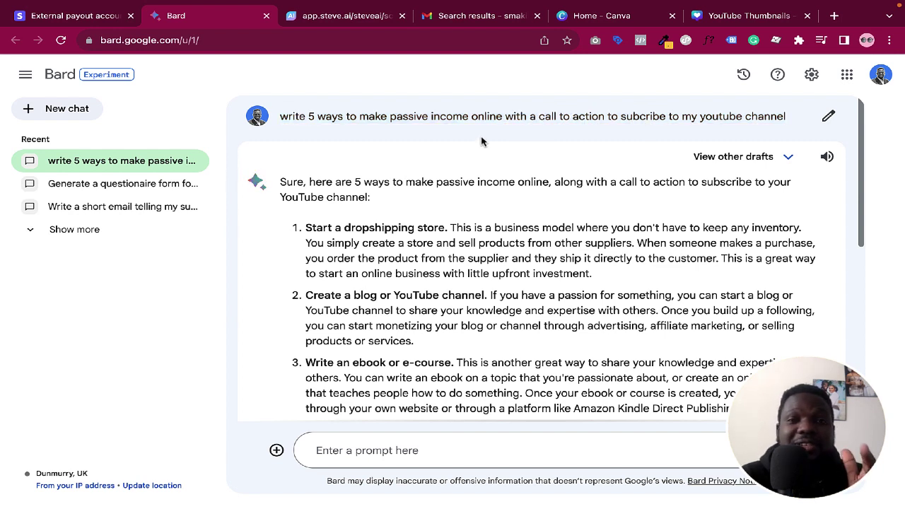
{"action": "scroll", "coordinate": [450, 207], "scroll_direction": "down", "scroll_amount": 1}
{"action": "scroll", "coordinate": [430, 177], "scroll_direction": "up", "scroll_amount": 1}
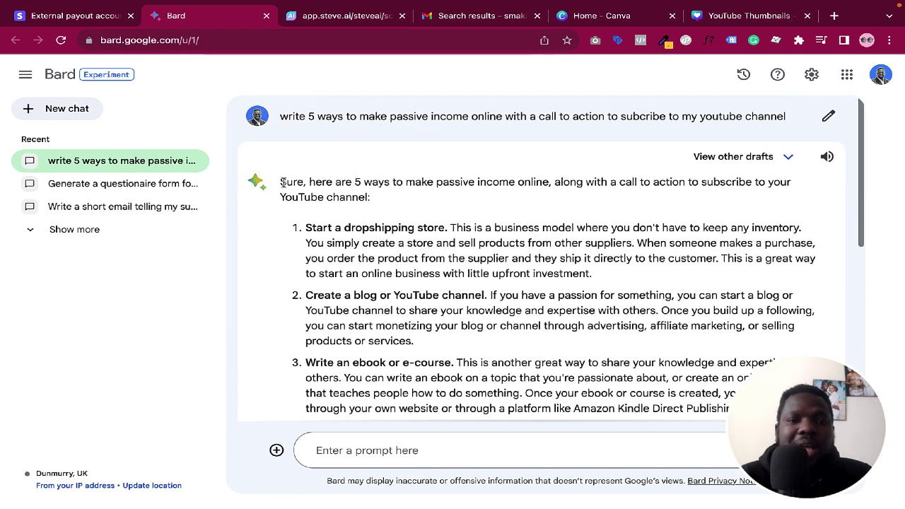
Step: Select Bard's five passive-income ideas through the subscribe paragraph and return to Steve AI
{"action": "left_click_drag", "start_coordinate": [309, 184], "coordinate": [351, 183]}
{"action": "scroll", "coordinate": [479, 204], "scroll_direction": "down", "scroll_amount": 1}
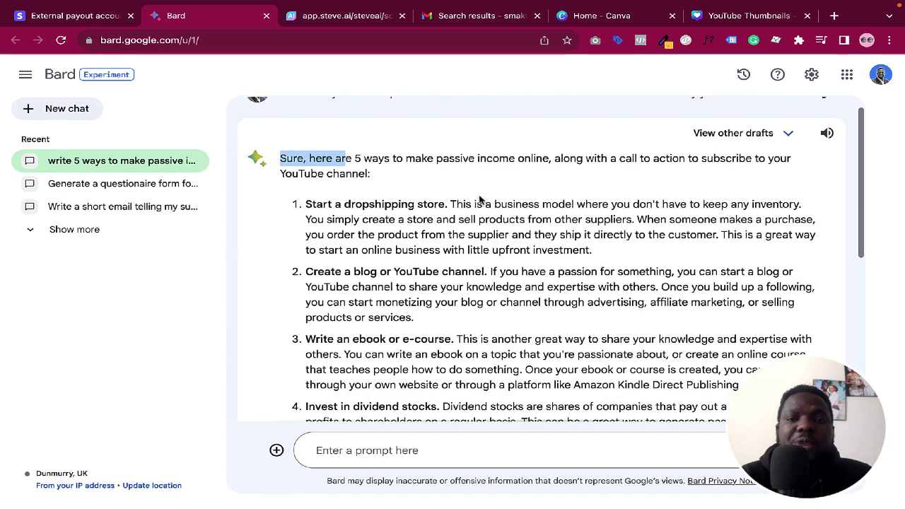
{"action": "scroll", "coordinate": [512, 187], "scroll_direction": "down", "scroll_amount": 1}
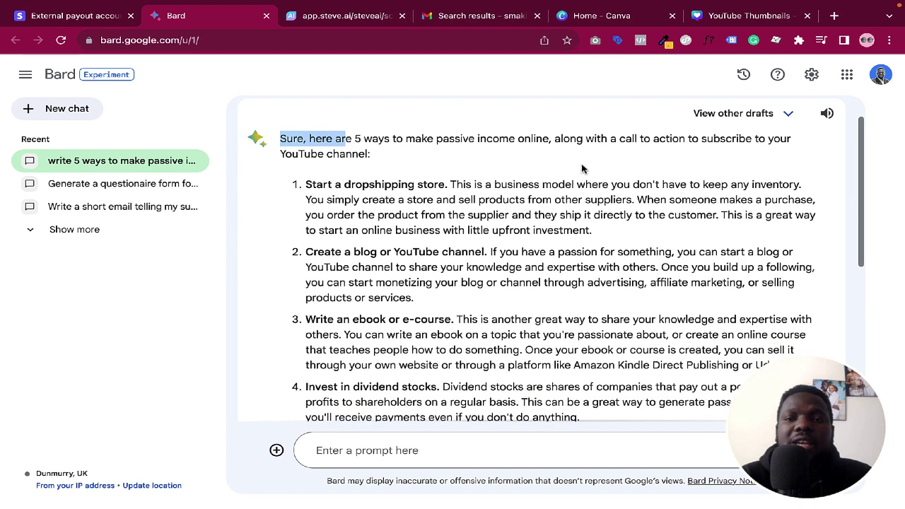
{"action": "scroll", "coordinate": [460, 189], "scroll_direction": "down", "scroll_amount": 1}
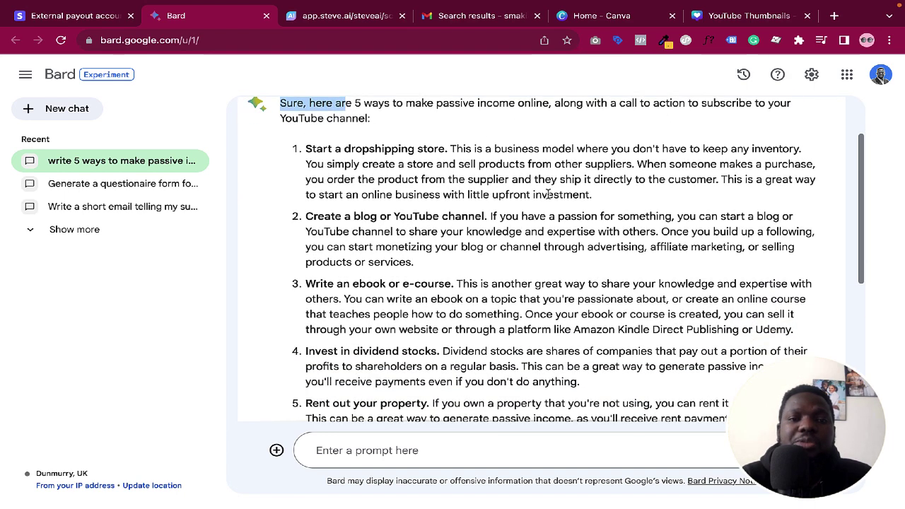
{"action": "scroll", "coordinate": [384, 186], "scroll_direction": "down", "scroll_amount": 1}
{"action": "left_click_drag", "start_coordinate": [297, 119], "coordinate": [430, 417]}
{"action": "left_click_drag", "start_coordinate": [431, 415], "coordinate": [572, 406]}
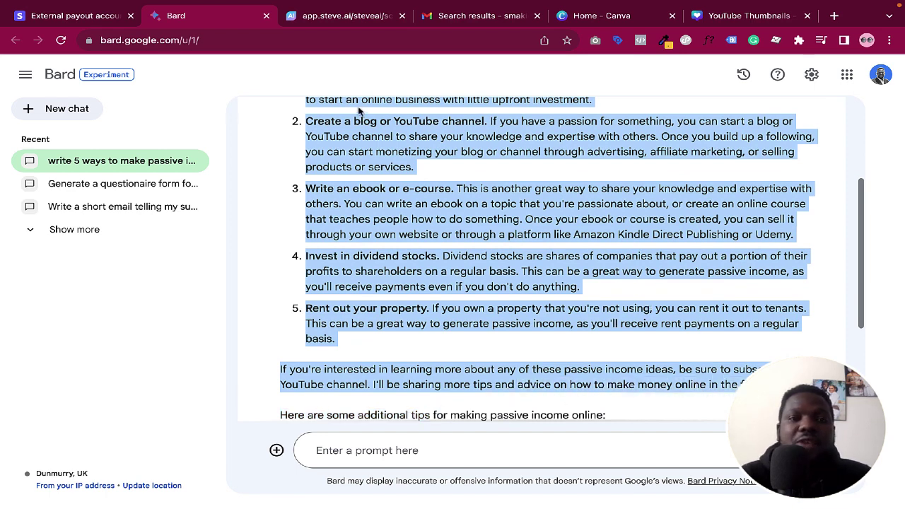
{"action": "mouse_move", "coordinate": [338, 4]}
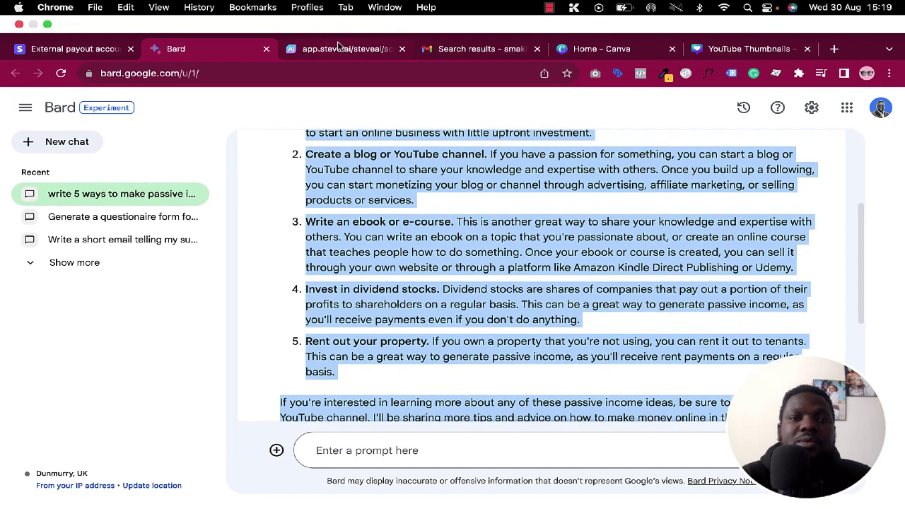
{"action": "left_click", "coordinate": [338, 48]}
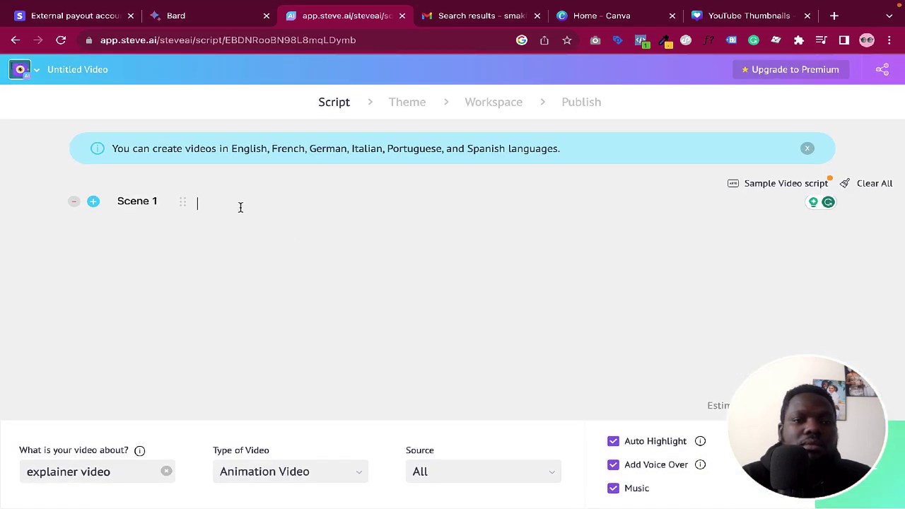
Step: Paste the Bard text into the script as scenes and insert a blank Scene 1 above them
{"action": "left_click", "coordinate": [229, 204]}
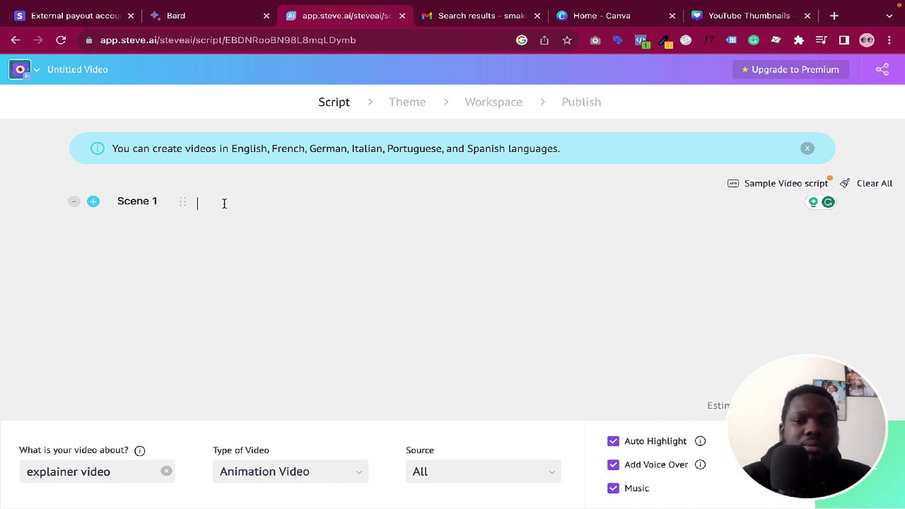
{"action": "key", "text": "super+v"}
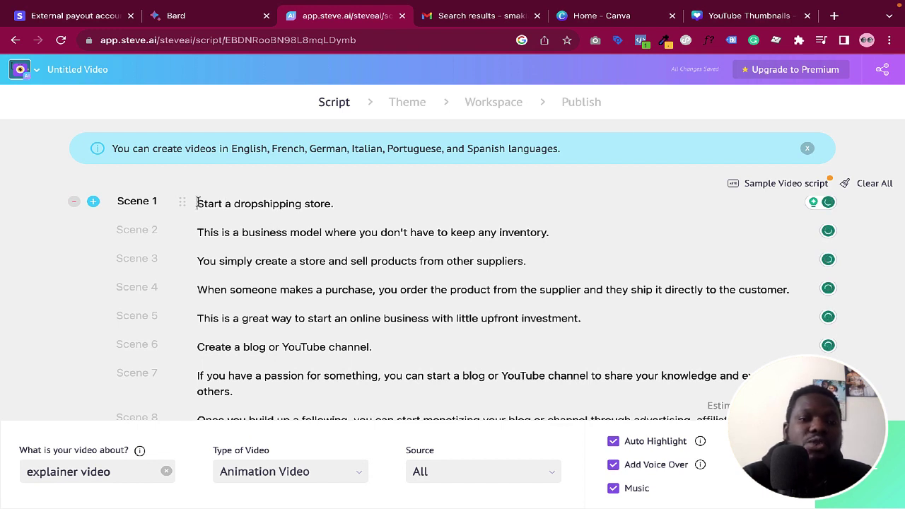
{"action": "key", "text": "Return"}
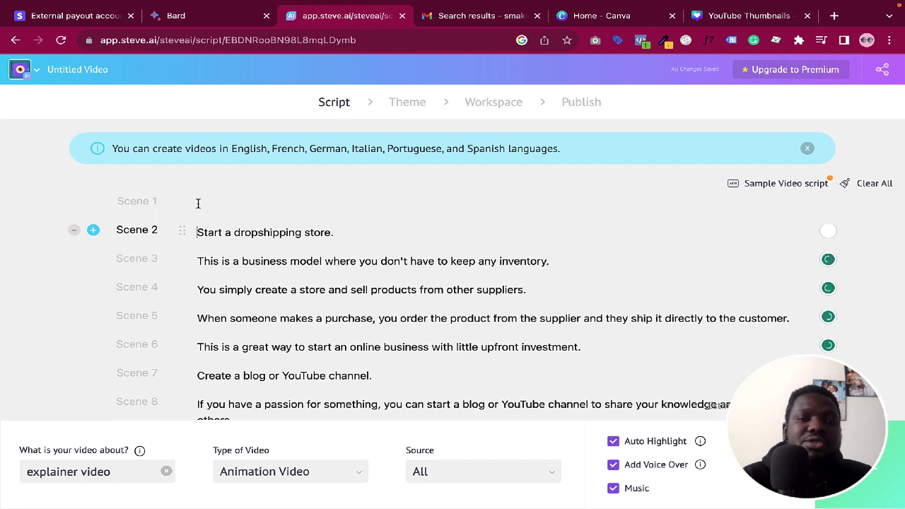
{"action": "left_click", "coordinate": [199, 201]}
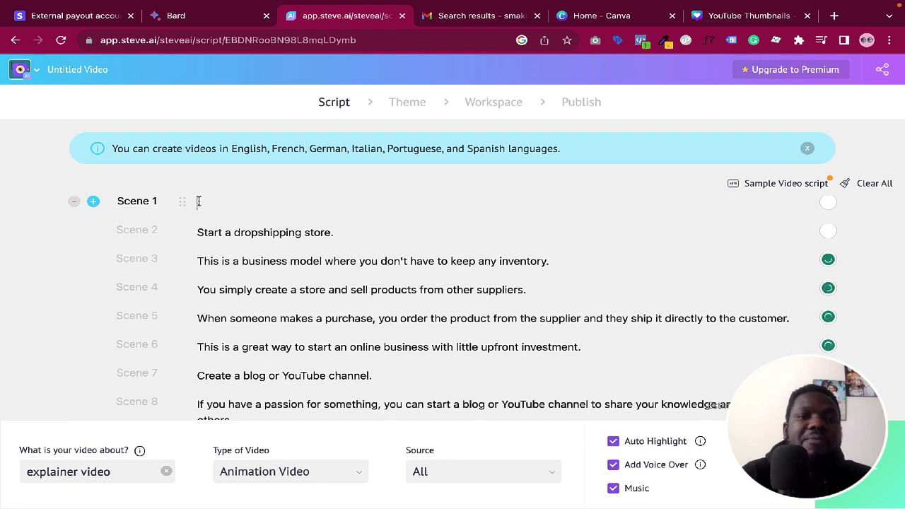
{"action": "left_click", "coordinate": [196, 17]}
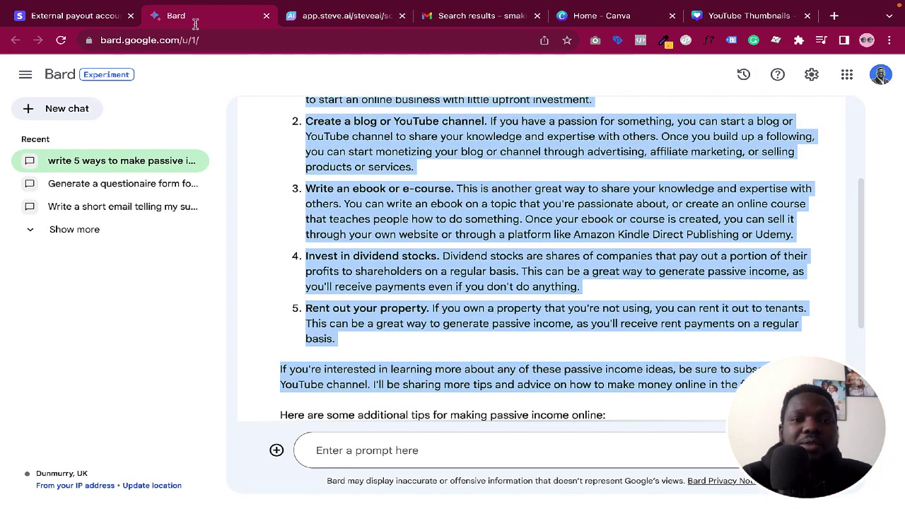
Step: Copy '5 ways to make passive income online' from Bard into the blank Scene 1
{"action": "scroll", "coordinate": [437, 173], "scroll_direction": "up", "scroll_amount": 5}
{"action": "left_click", "coordinate": [432, 219]}
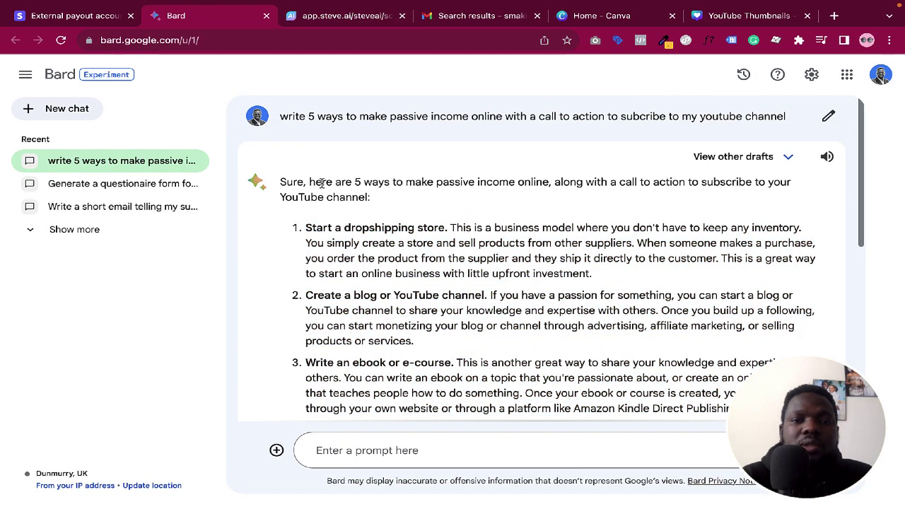
{"action": "left_click_drag", "start_coordinate": [354, 182], "coordinate": [550, 183]}
{"action": "key", "text": "ctrl+c"}
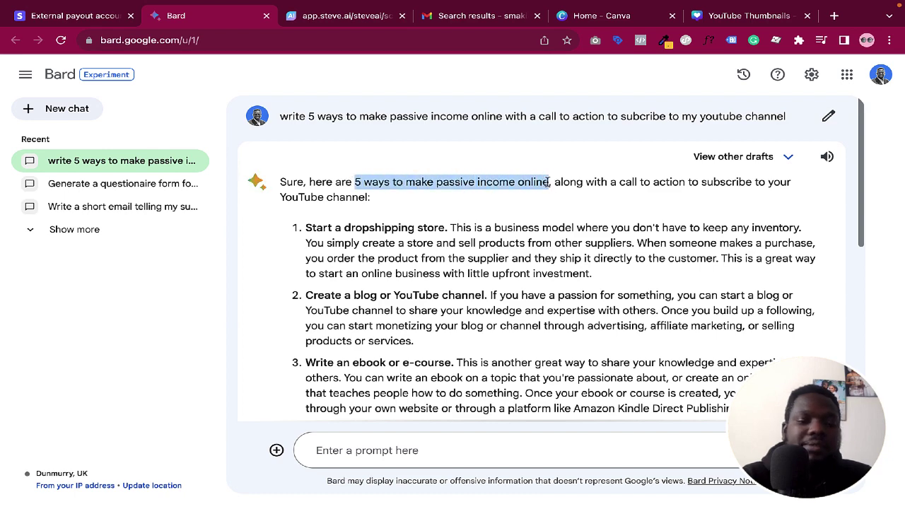
{"action": "left_click", "coordinate": [382, 17]}
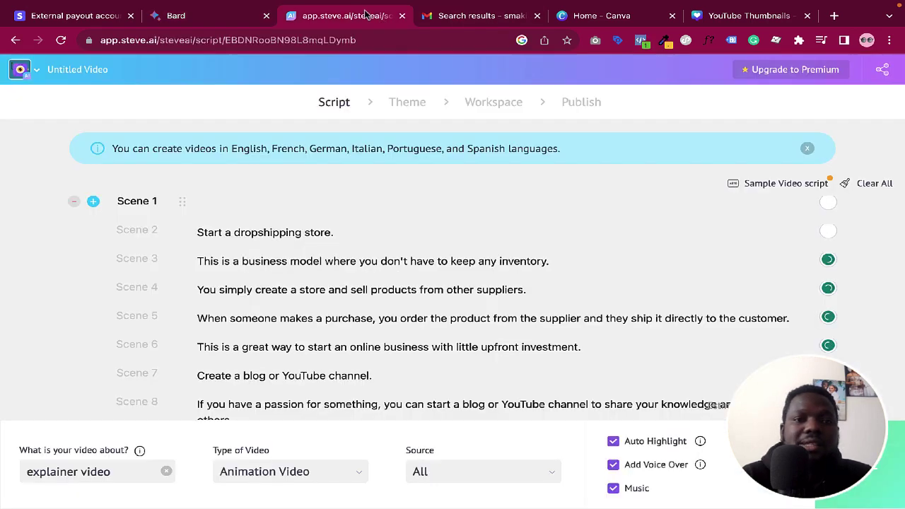
{"action": "left_click", "coordinate": [207, 204]}
{"action": "key", "text": "ctrl+v"}
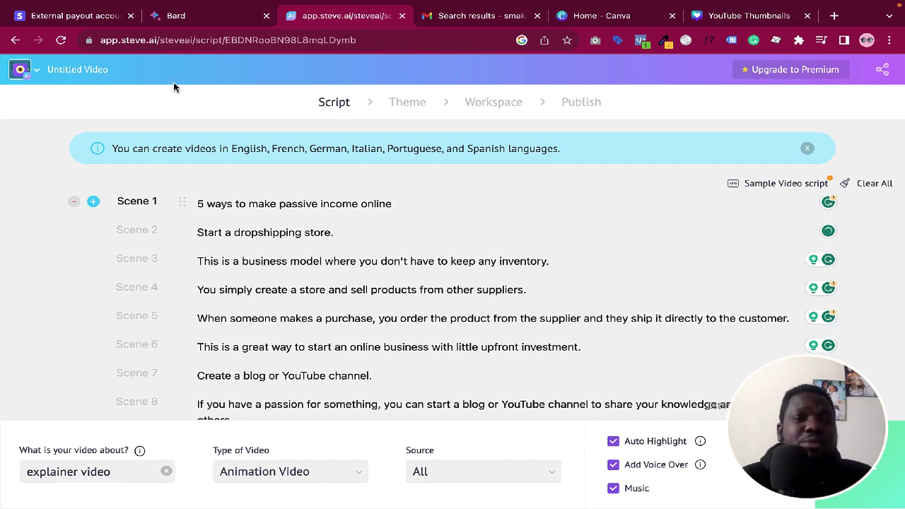
Step: Title the video '5 ways to make passive income online', review the 21 scenes, and continue
{"action": "left_click", "coordinate": [92, 72]}
{"action": "key", "text": "ctrl+v"}
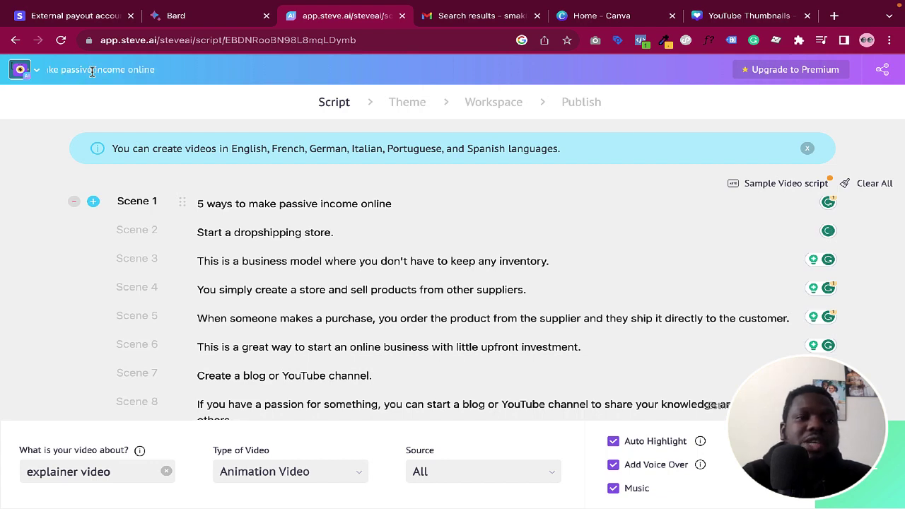
{"action": "left_click", "coordinate": [63, 128]}
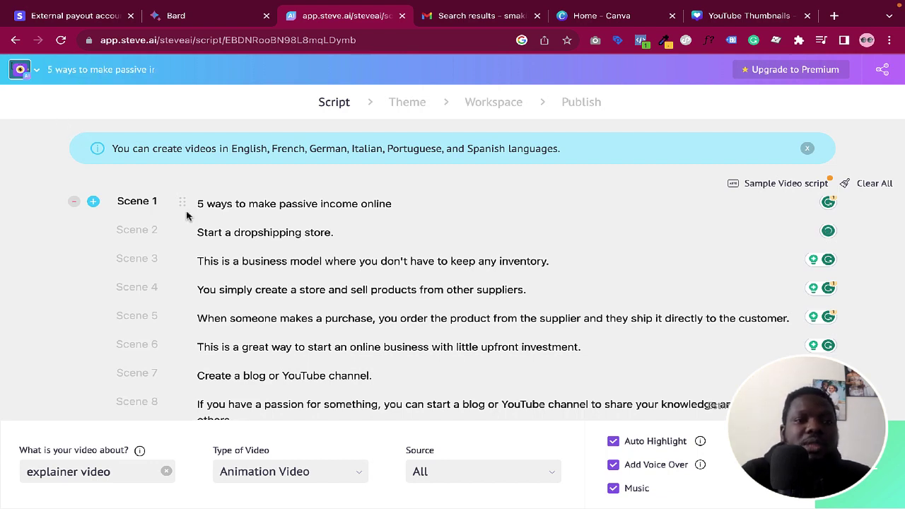
{"action": "scroll", "coordinate": [222, 280], "scroll_direction": "down", "scroll_amount": 2}
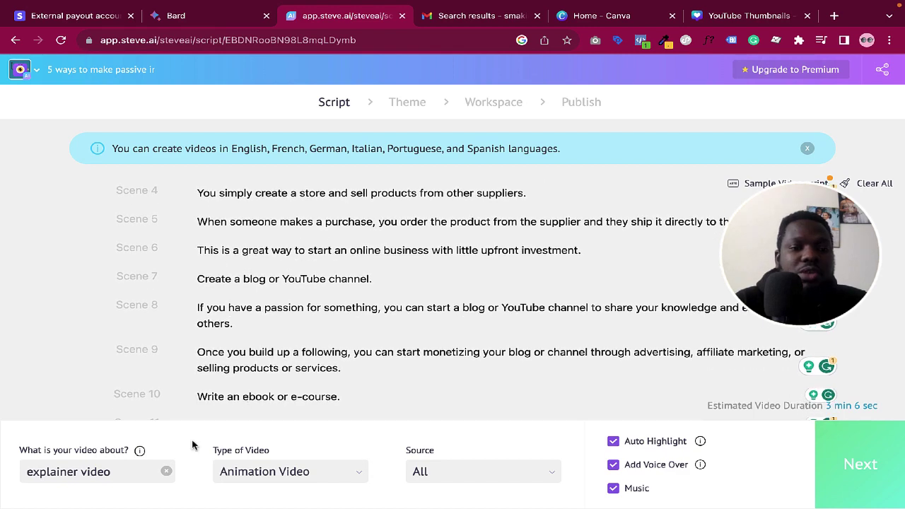
{"action": "scroll", "coordinate": [299, 319], "scroll_direction": "down", "scroll_amount": 3}
{"action": "scroll", "coordinate": [297, 318], "scroll_direction": "down", "scroll_amount": 3}
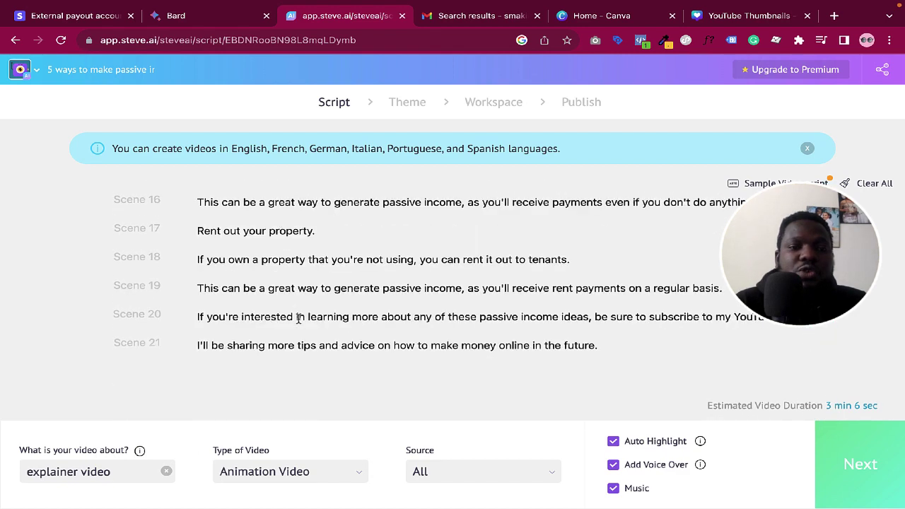
{"action": "scroll", "coordinate": [366, 269], "scroll_direction": "up", "scroll_amount": 8}
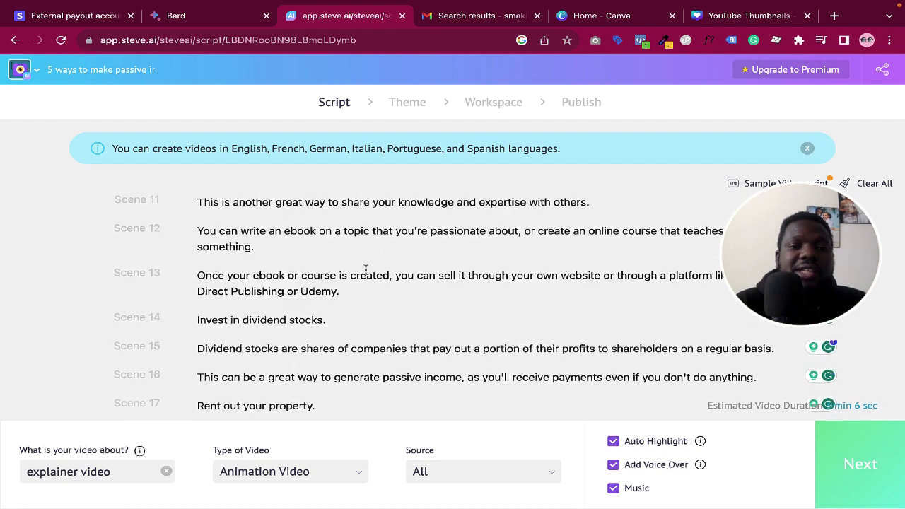
{"action": "left_click", "coordinate": [845, 472]}
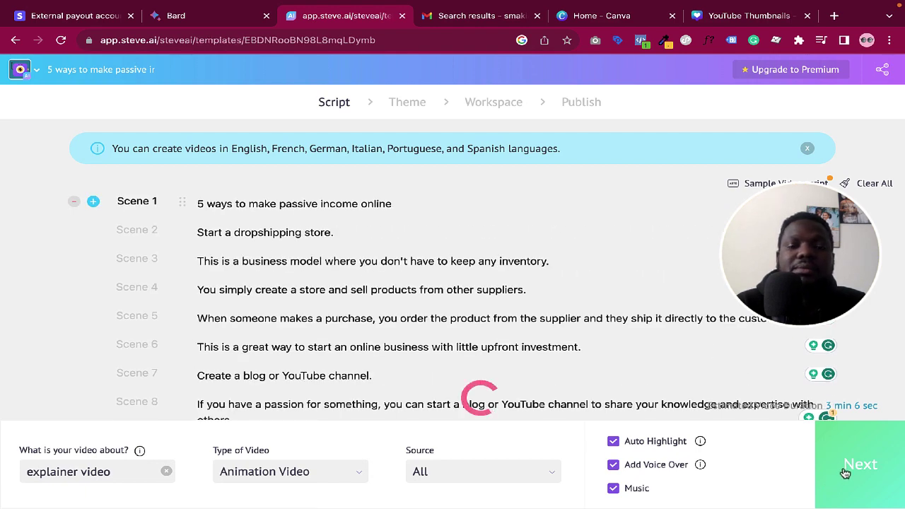
Step: Scroll through the Theme gallery, previewing the design style cards
{"action": "scroll", "coordinate": [486, 224], "scroll_direction": "down", "scroll_amount": 3}
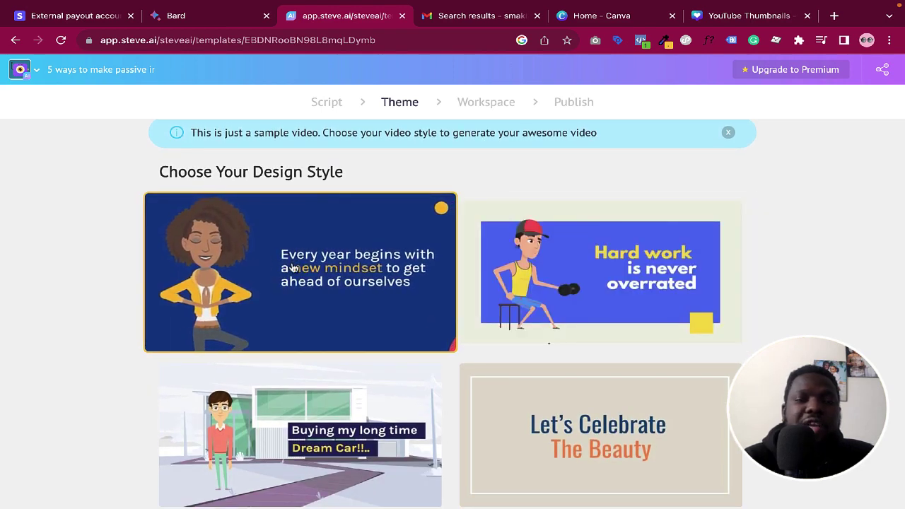
{"action": "mouse_move", "coordinate": [695, 285]}
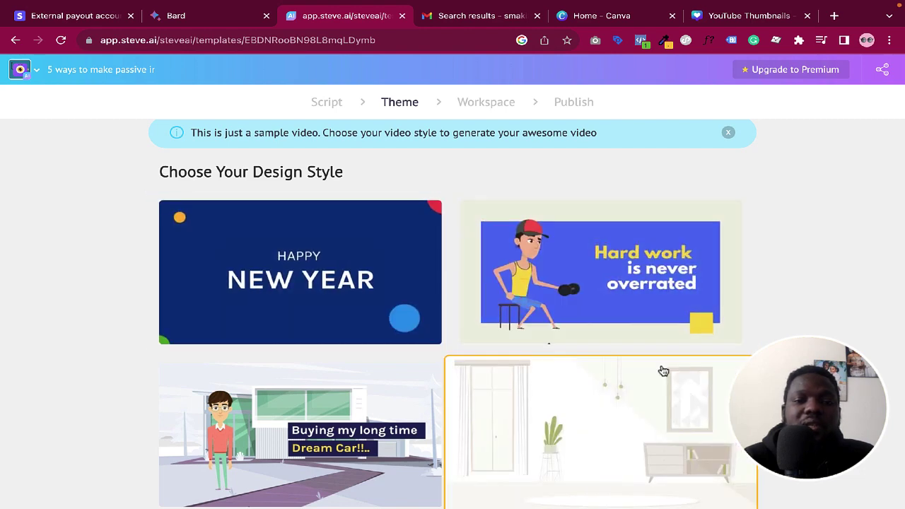
{"action": "scroll", "coordinate": [662, 370], "scroll_direction": "down", "scroll_amount": 2}
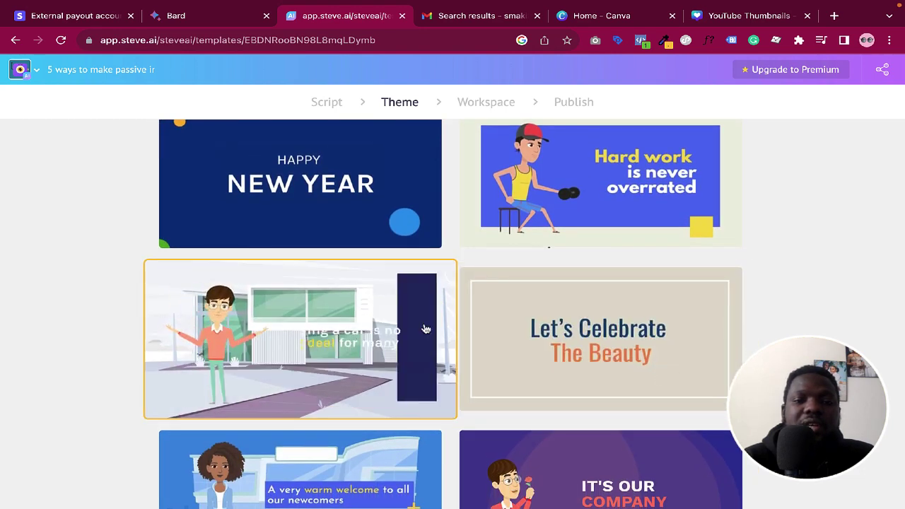
{"action": "mouse_move", "coordinate": [602, 337]}
{"action": "scroll", "coordinate": [603, 339], "scroll_direction": "down", "scroll_amount": 3}
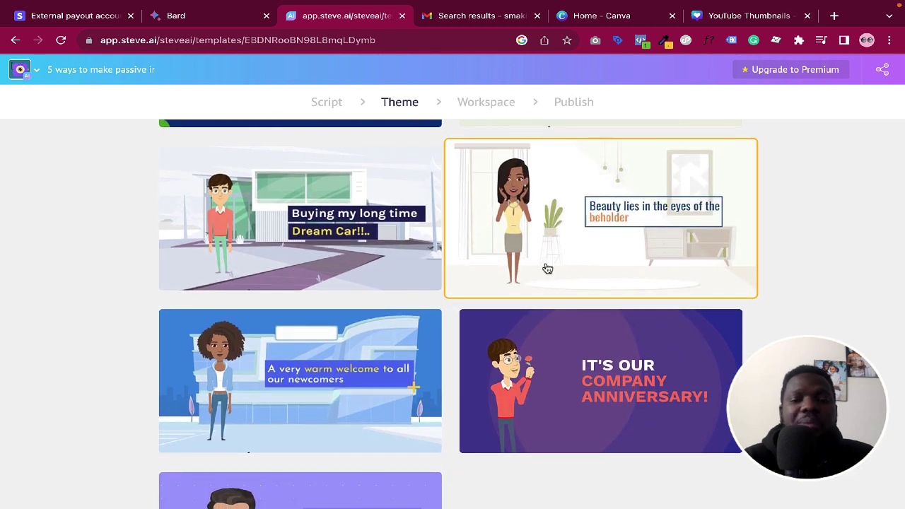
{"action": "scroll", "coordinate": [548, 269], "scroll_direction": "down", "scroll_amount": 2}
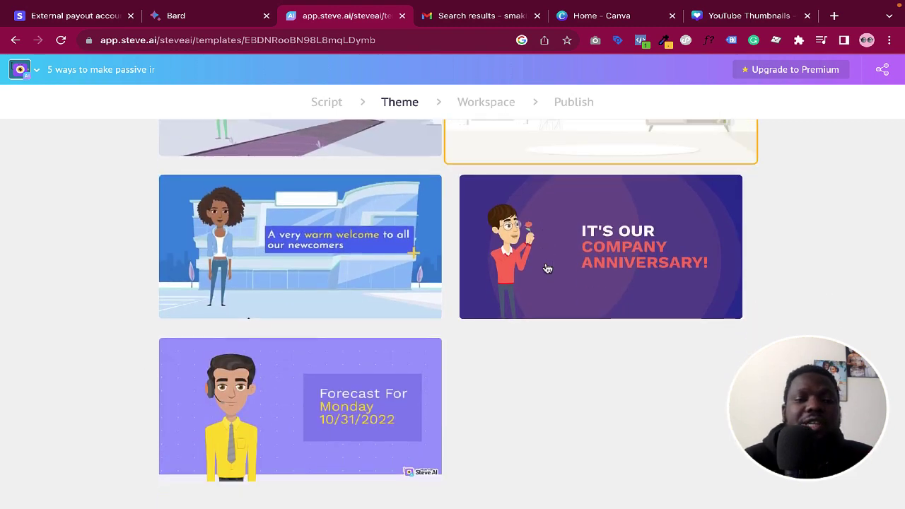
{"action": "scroll", "coordinate": [548, 268], "scroll_direction": "up", "scroll_amount": 2}
{"action": "scroll", "coordinate": [548, 269], "scroll_direction": "up", "scroll_amount": 1}
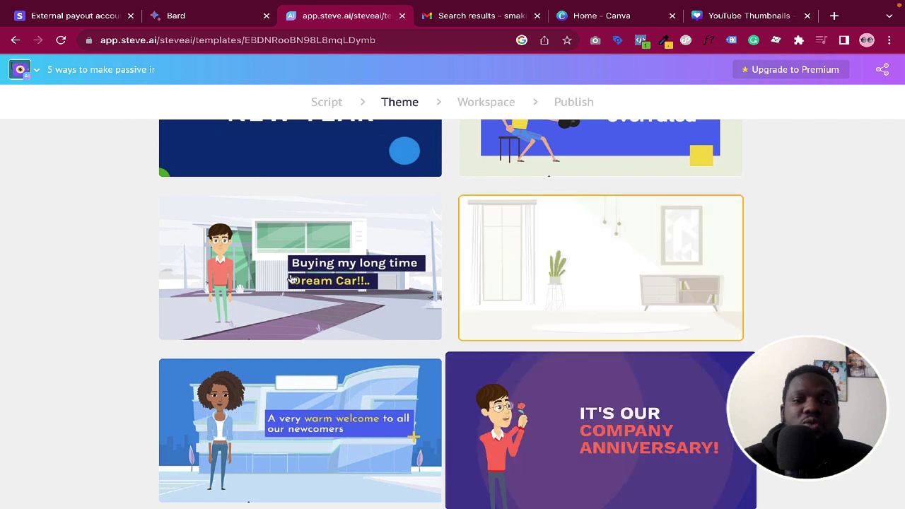
{"action": "mouse_move", "coordinate": [293, 277]}
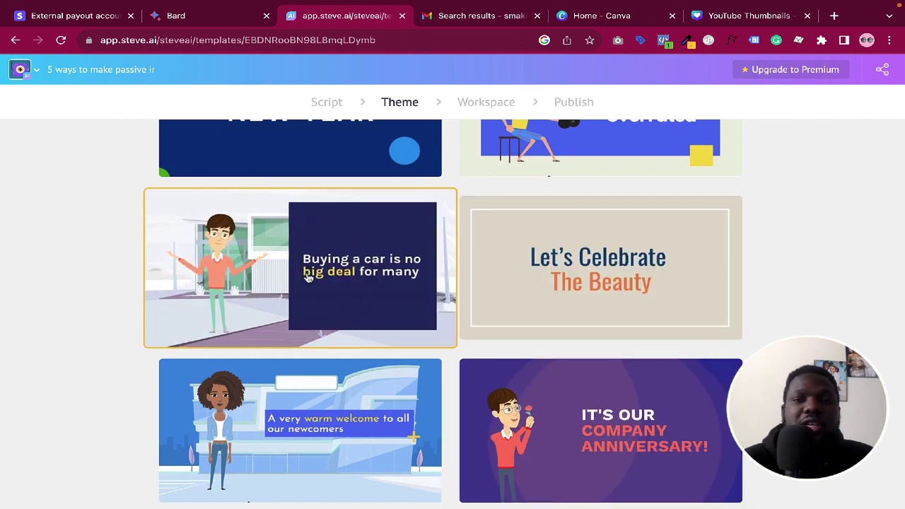
Step: Pick the 'Buying a car' design style and let the 02:20 scenes generate in the Workspace
{"action": "left_click", "coordinate": [308, 278]}
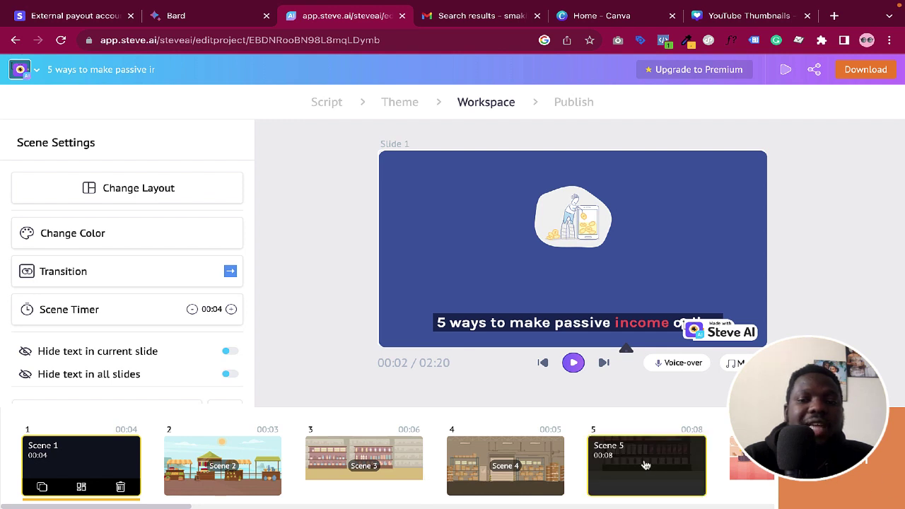
{"action": "scroll", "coordinate": [645, 465], "scroll_direction": "right", "scroll_amount": 5}
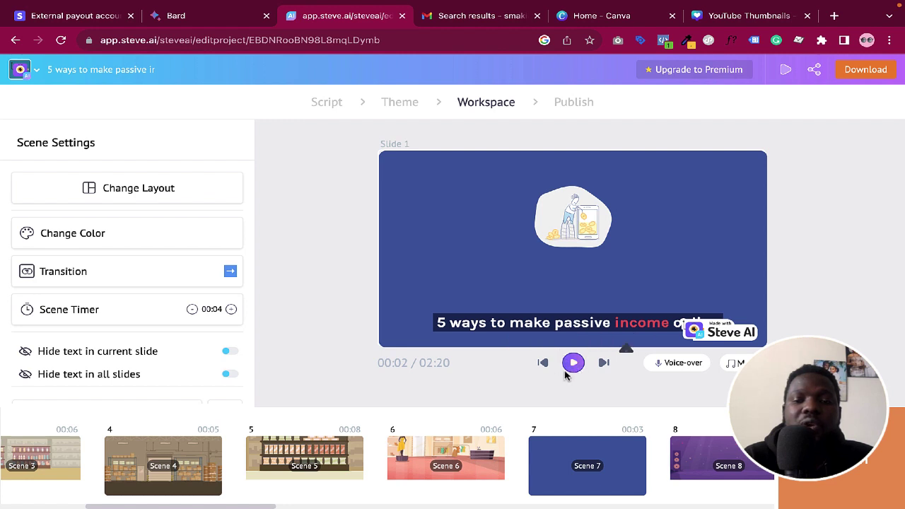
{"action": "scroll", "coordinate": [424, 455], "scroll_direction": "left", "scroll_amount": 5}
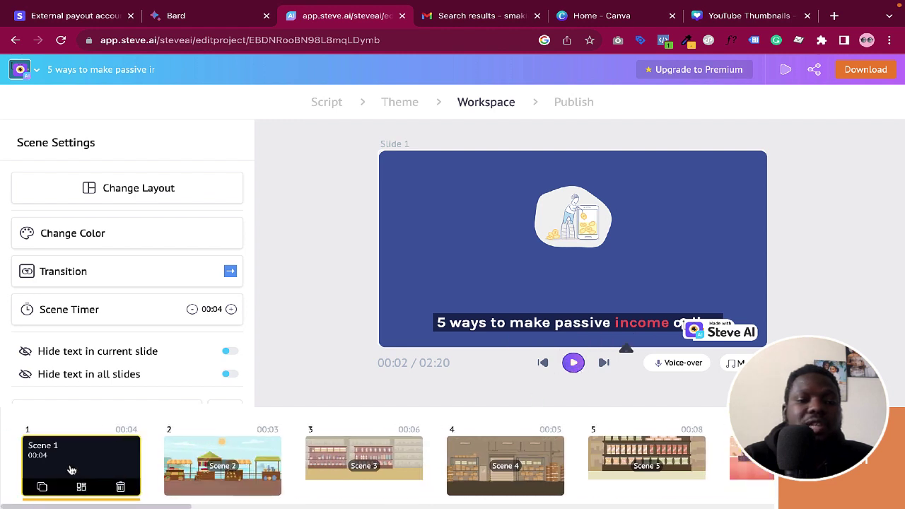